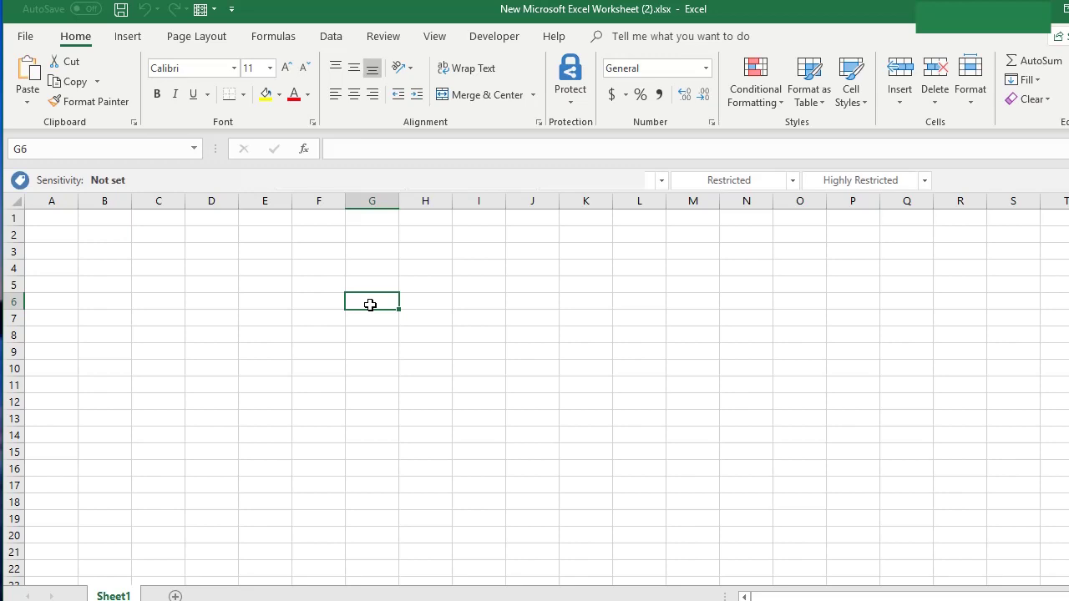
# Enter Customer Communication in cell G6 at font size 22 and widen column G to fit the text.
pyautogui.write('Customer Co')
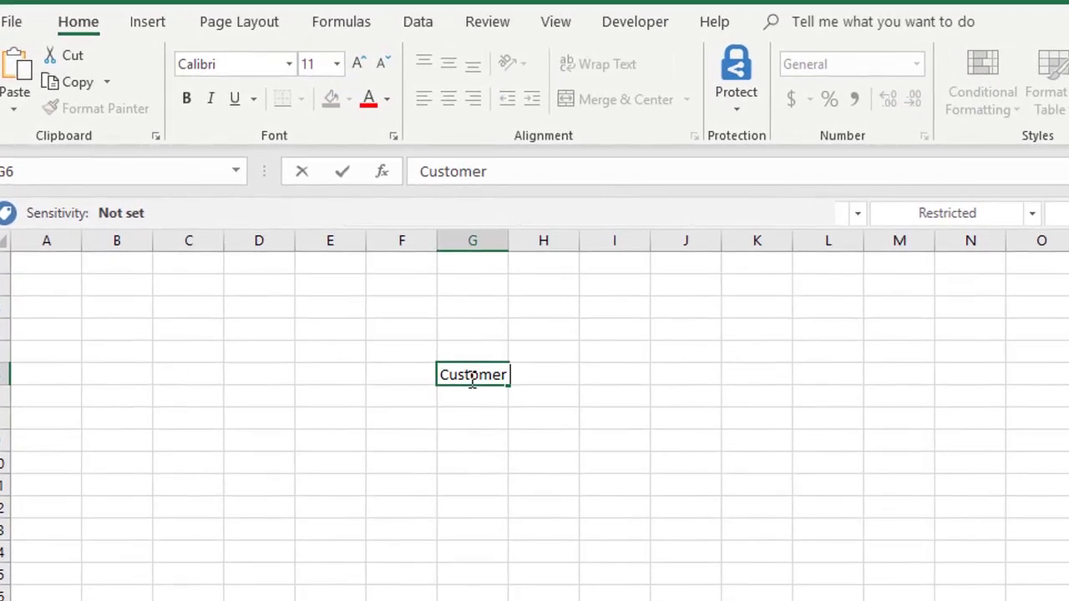
pyautogui.write('mmunication')
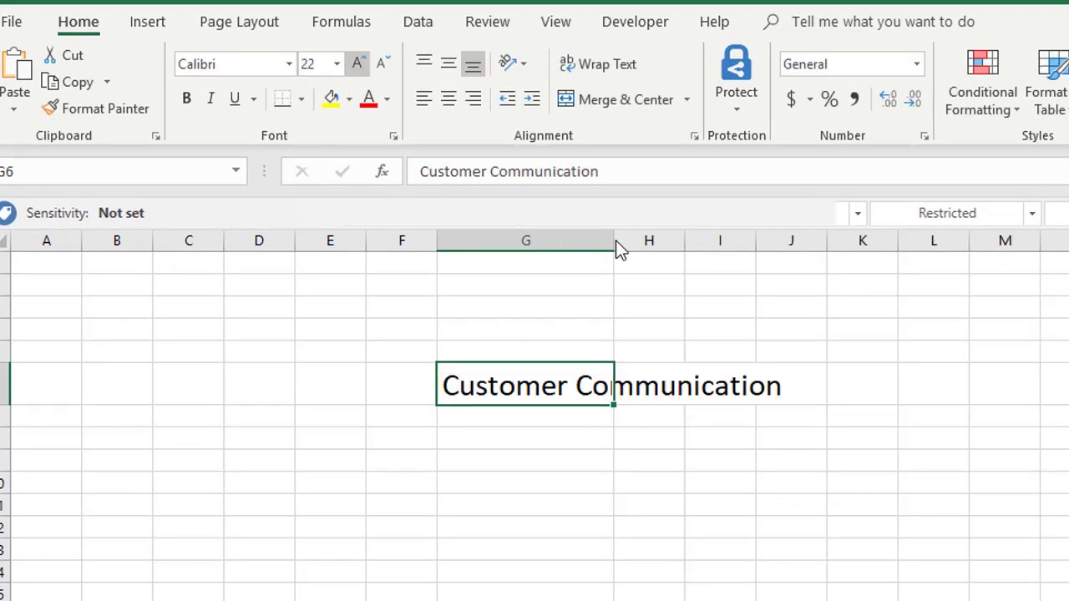
pyautogui.moveTo(615, 242); pyautogui.dragTo(853, 283)
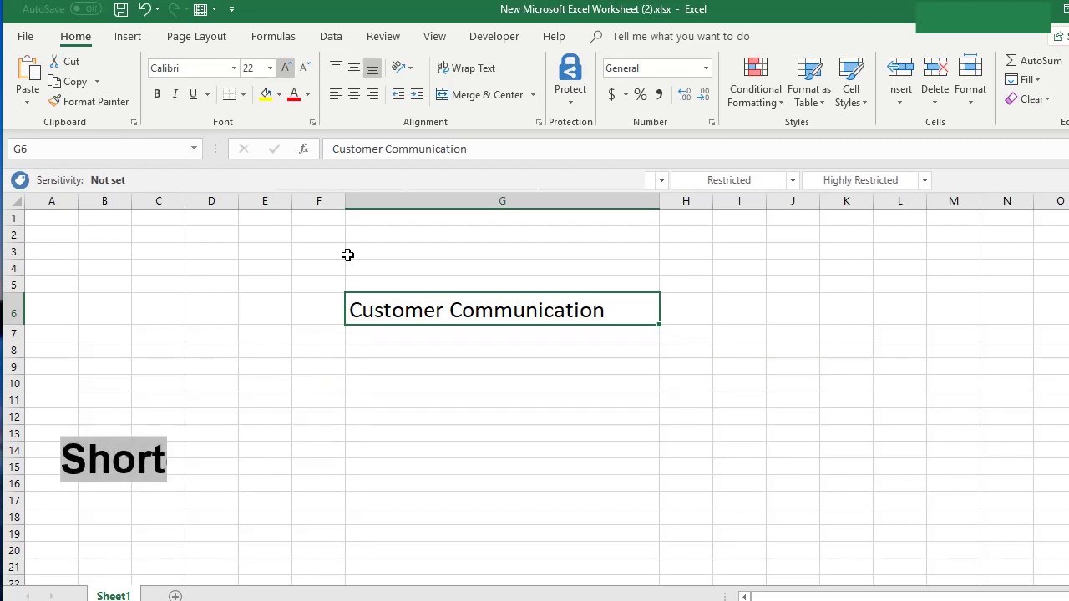
# Try to save the workbook under its existing file name.
pyautogui.hotkey('ctrl', 's')
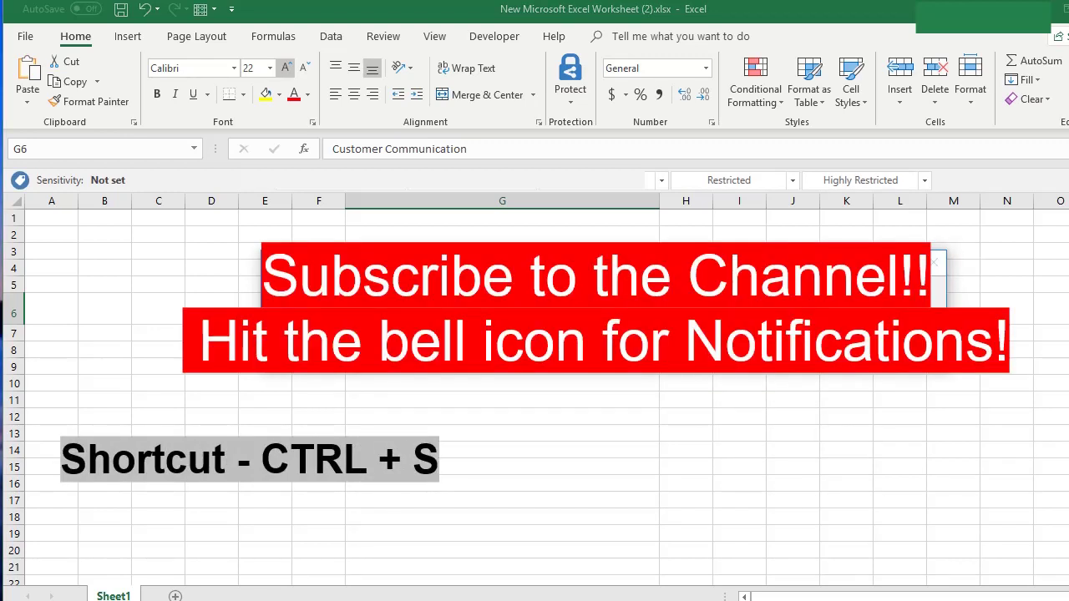
pyautogui.click(742, 344)
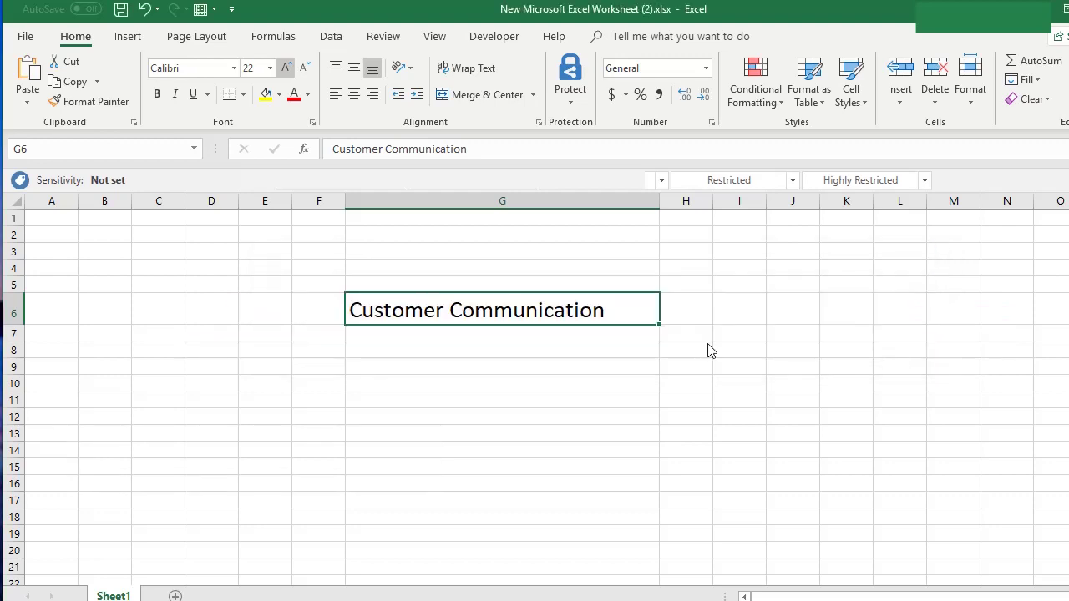
# Save a copy of the workbook to the Desktop as Save.xlsx in Excel Workbook (*.xlsx) format.
pyautogui.press('F12')
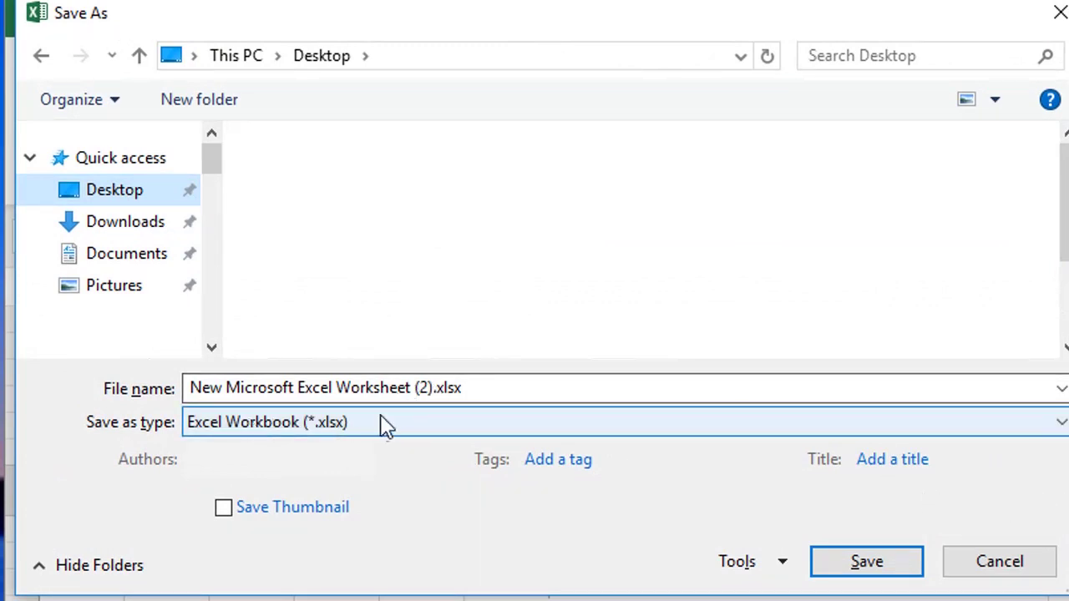
pyautogui.click(430, 389)
pyautogui.moveTo(431, 389); pyautogui.dragTo(136, 406)
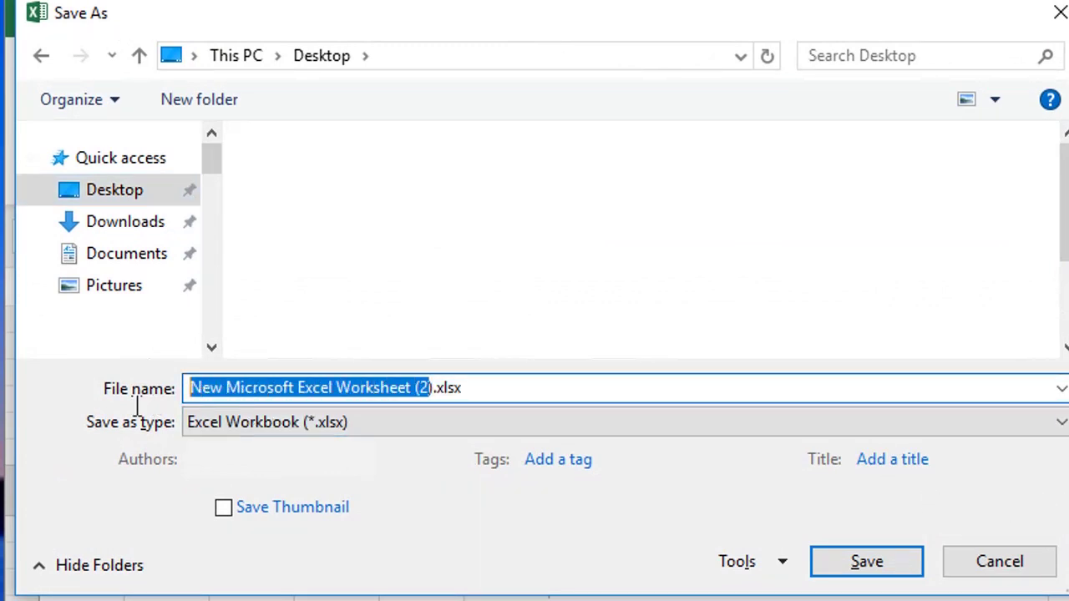
pyautogui.write('Save')
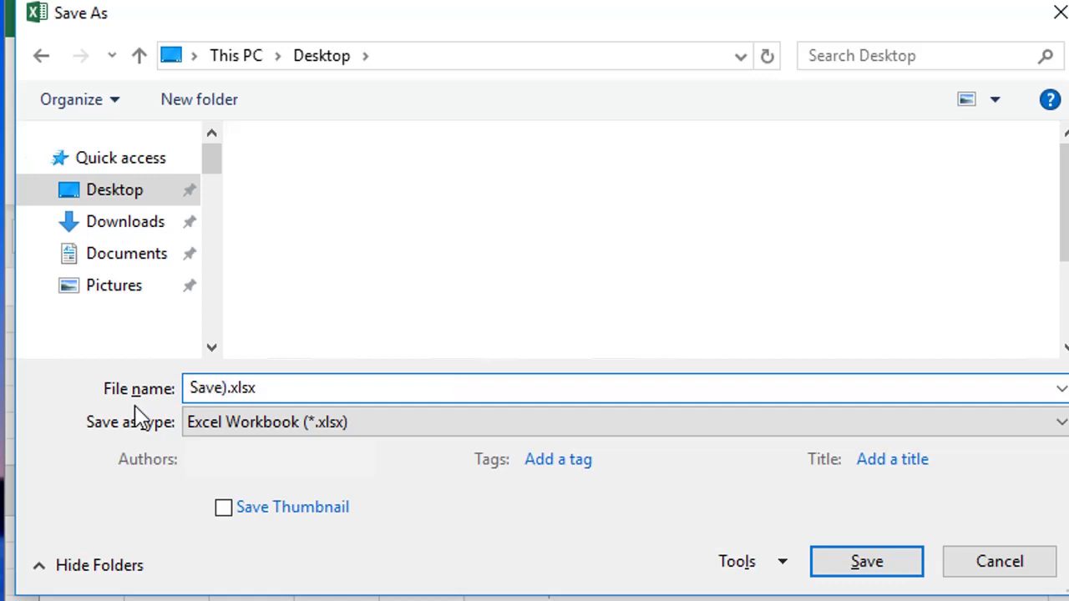
pyautogui.press('Delete')
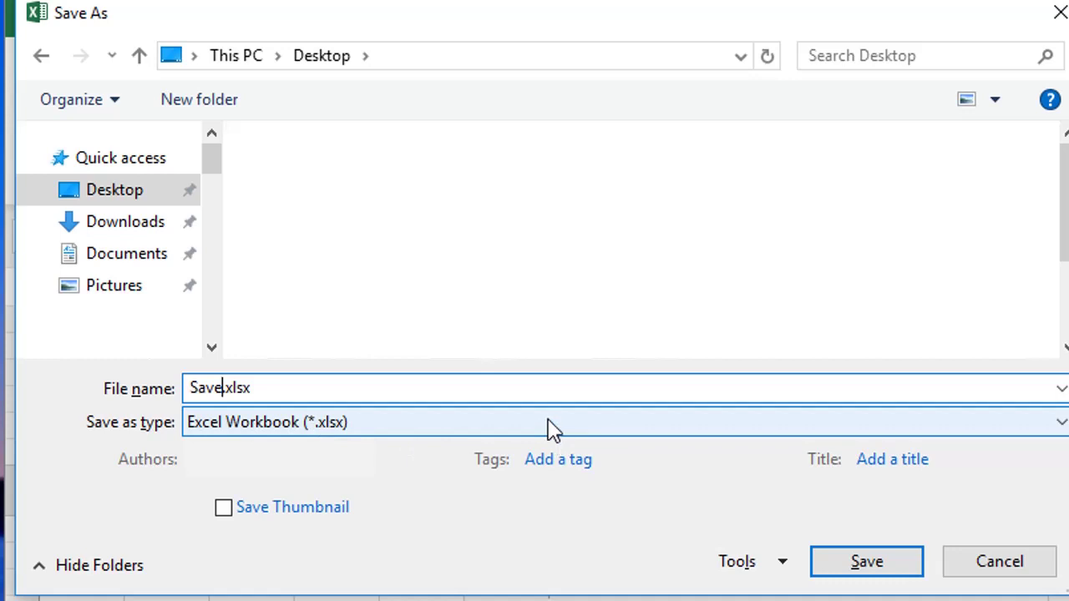
pyautogui.press('Tab')
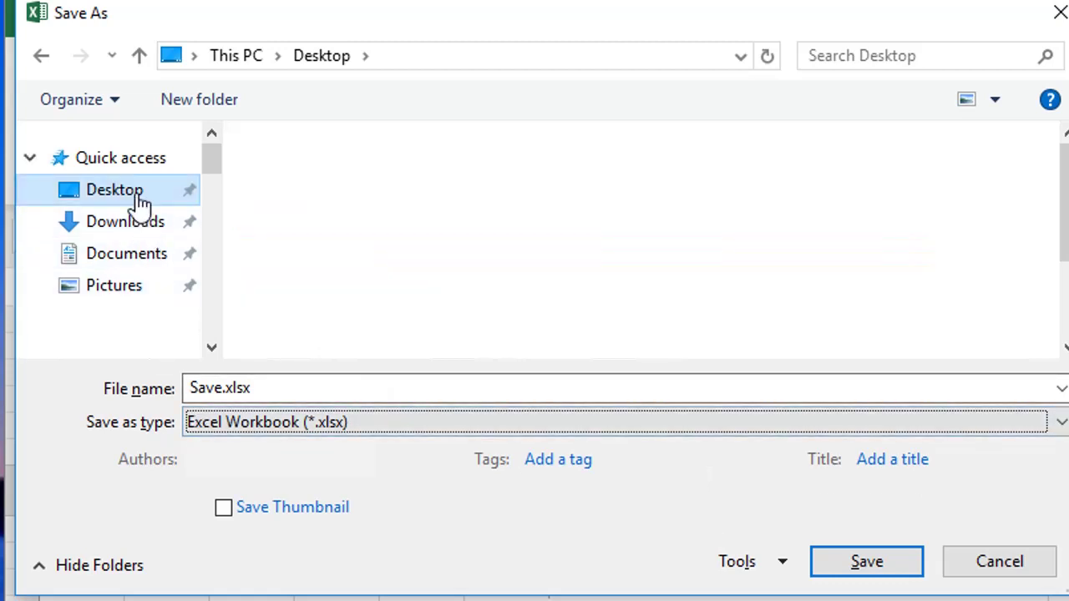
pyautogui.scroll(-3, 640, 239)
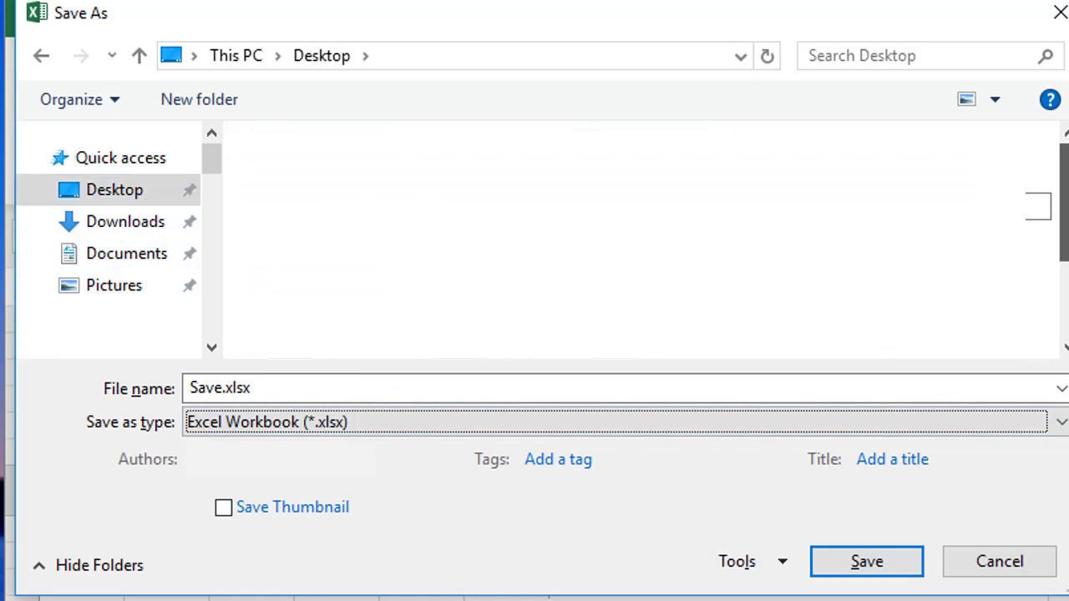
pyautogui.click(838, 564)
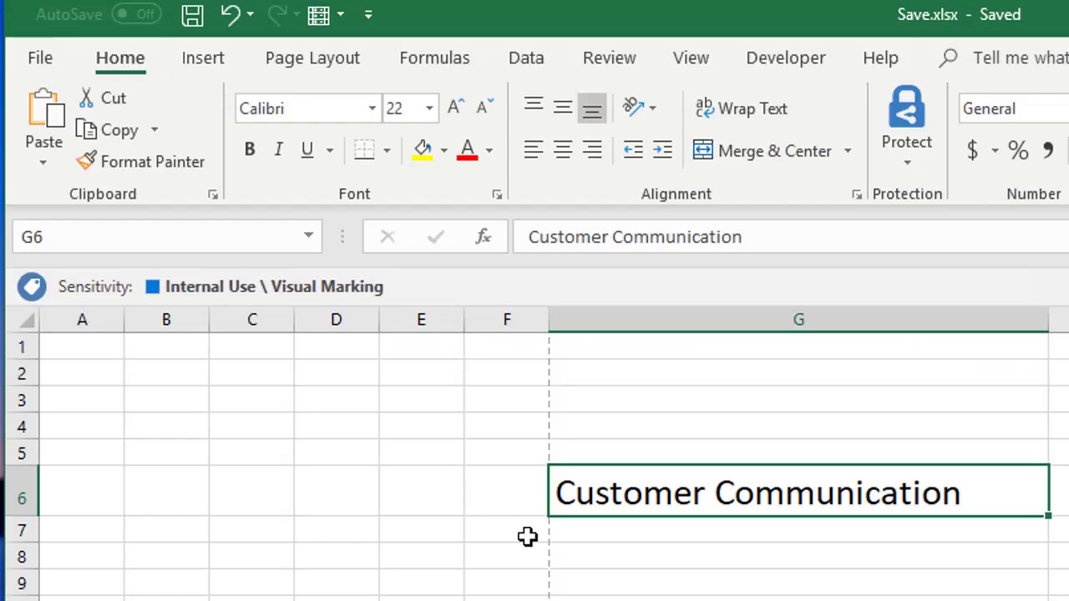
# Select cell G9 and save Save.xlsx again under the same name.
pyautogui.click(563, 582)
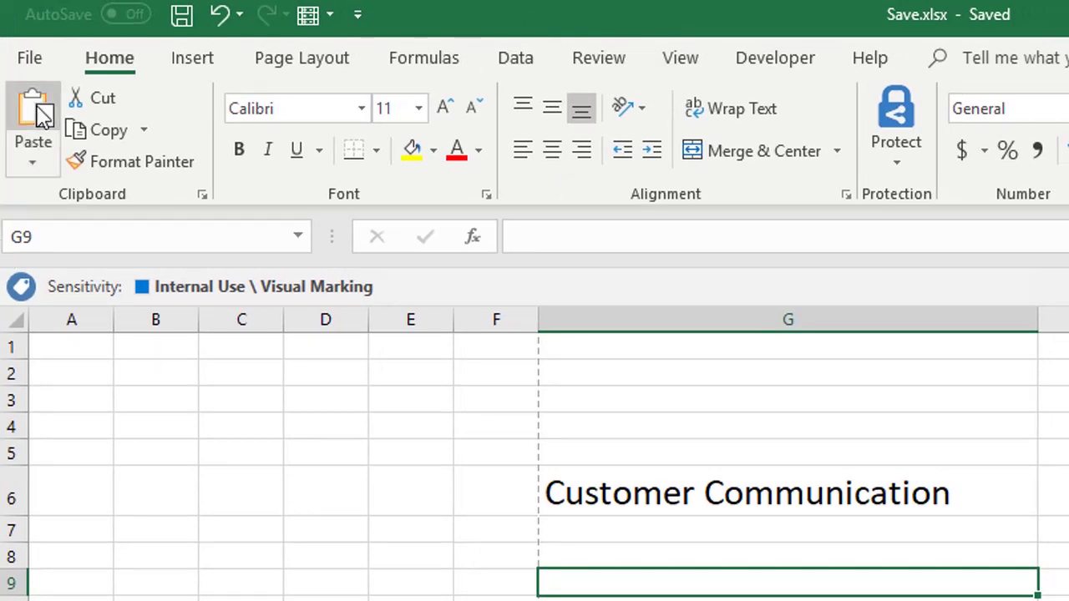
pyautogui.click(32, 60)
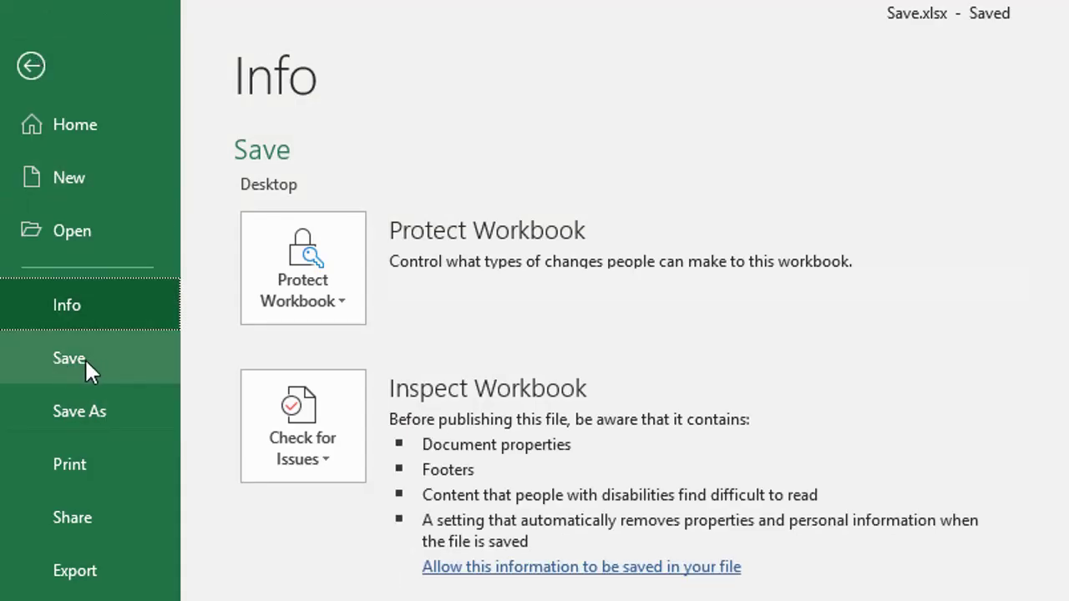
pyautogui.click(96, 358)
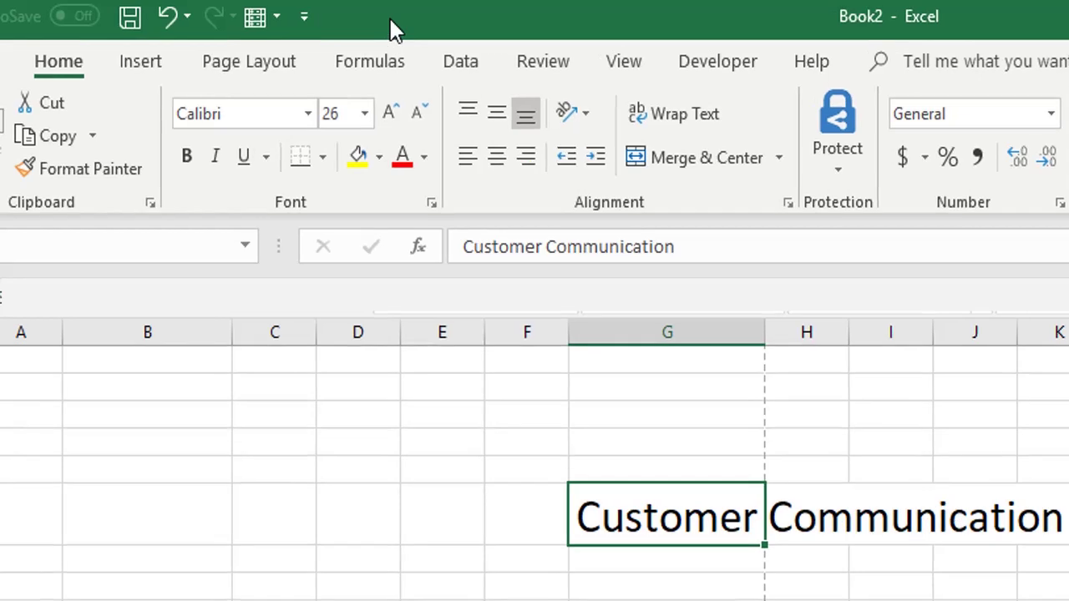
# Remove the Save command from the Quick Access Toolbar for all documents.
pyautogui.press('Up')
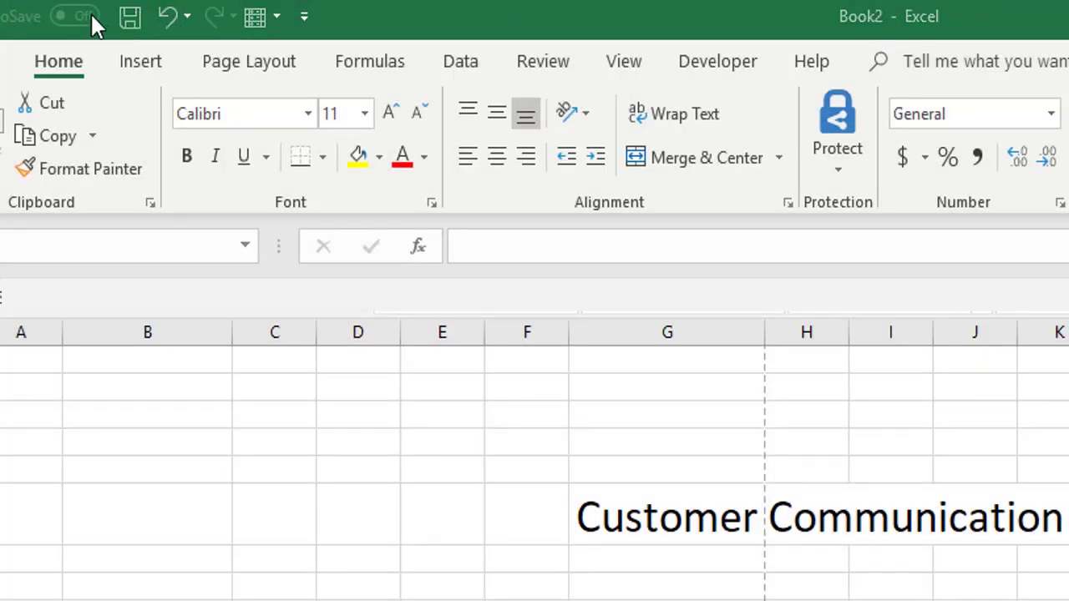
pyautogui.rightClick(133, 27)
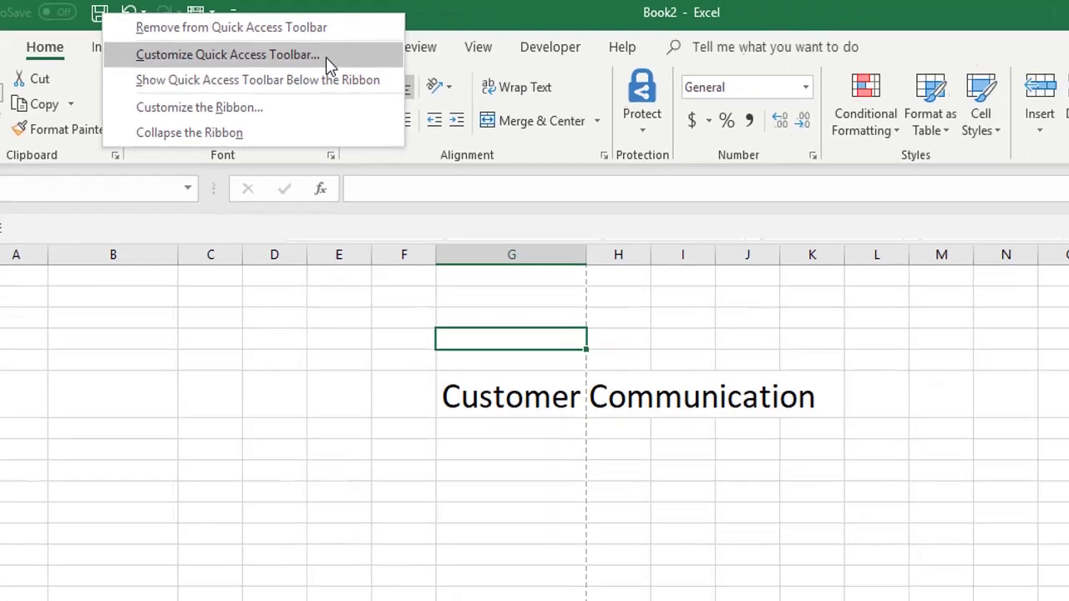
pyautogui.click(428, 76)
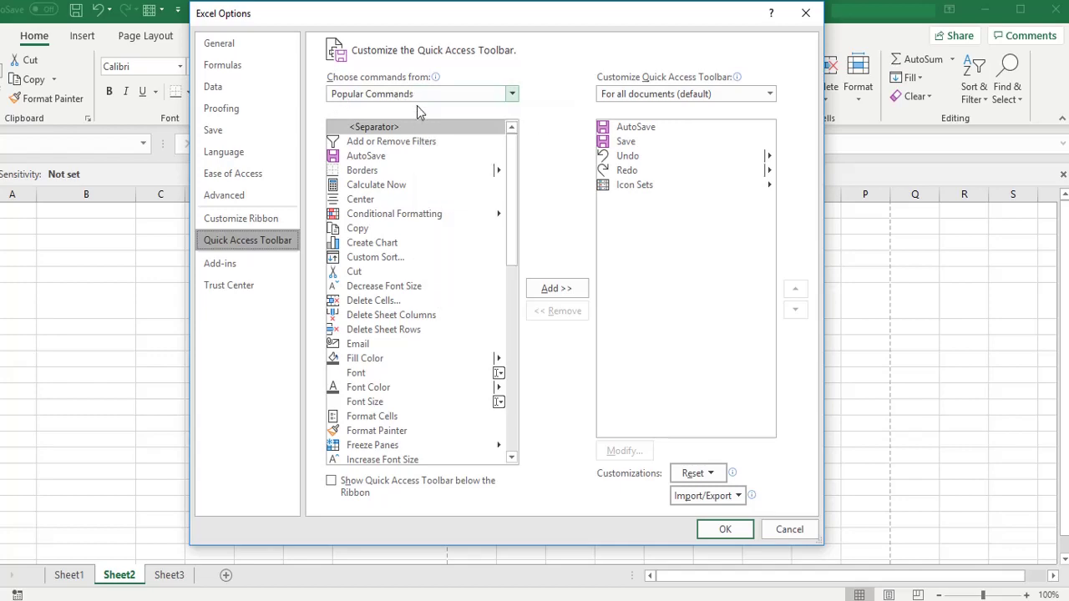
pyautogui.click(512, 94)
pyautogui.click(512, 95)
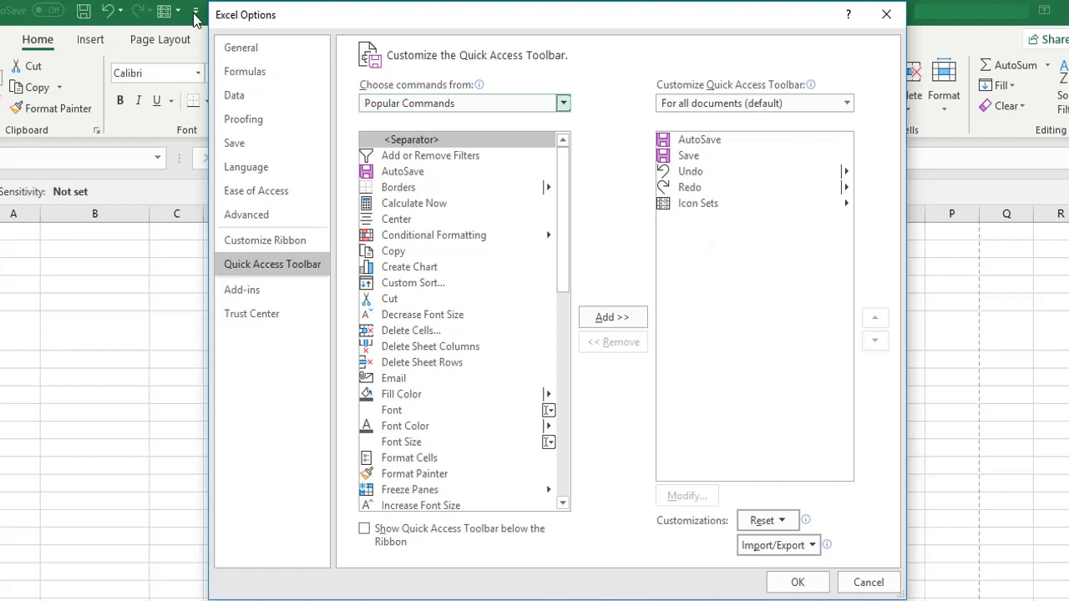
pyautogui.click(682, 159)
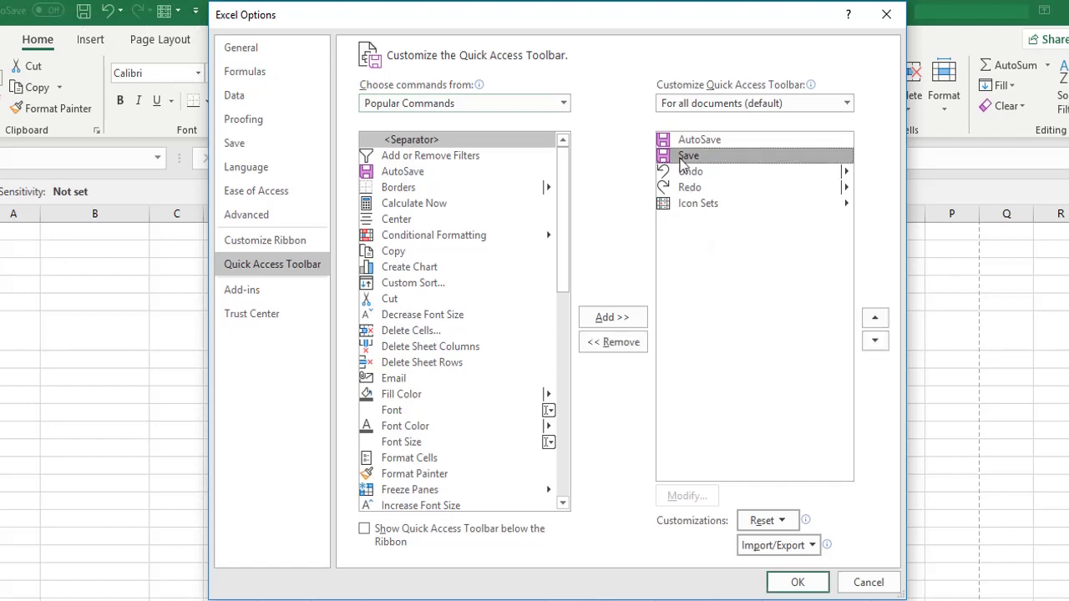
pyautogui.click(612, 344)
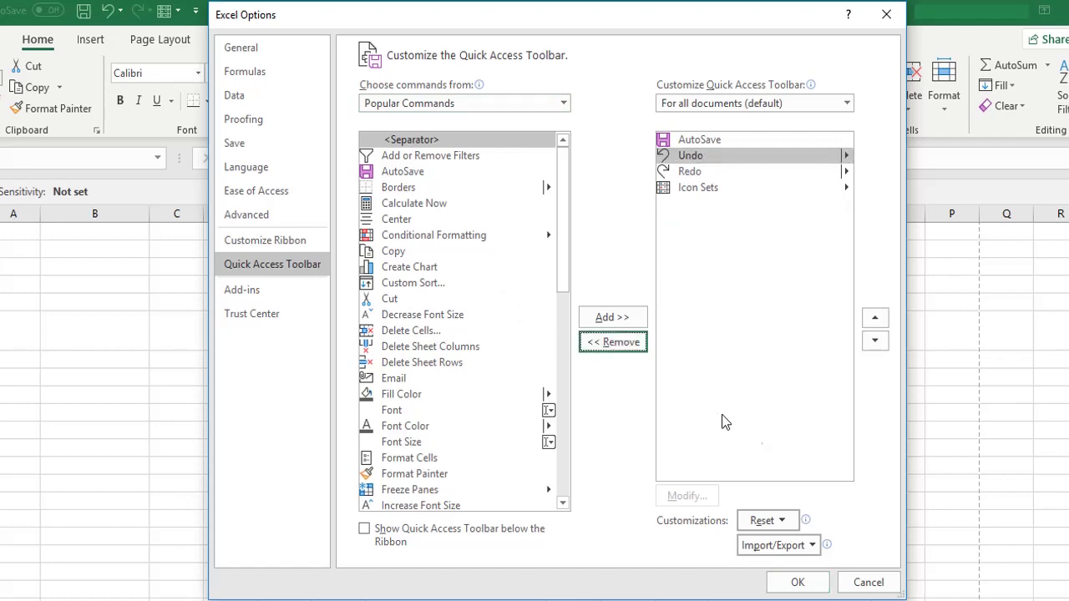
pyautogui.click(794, 581)
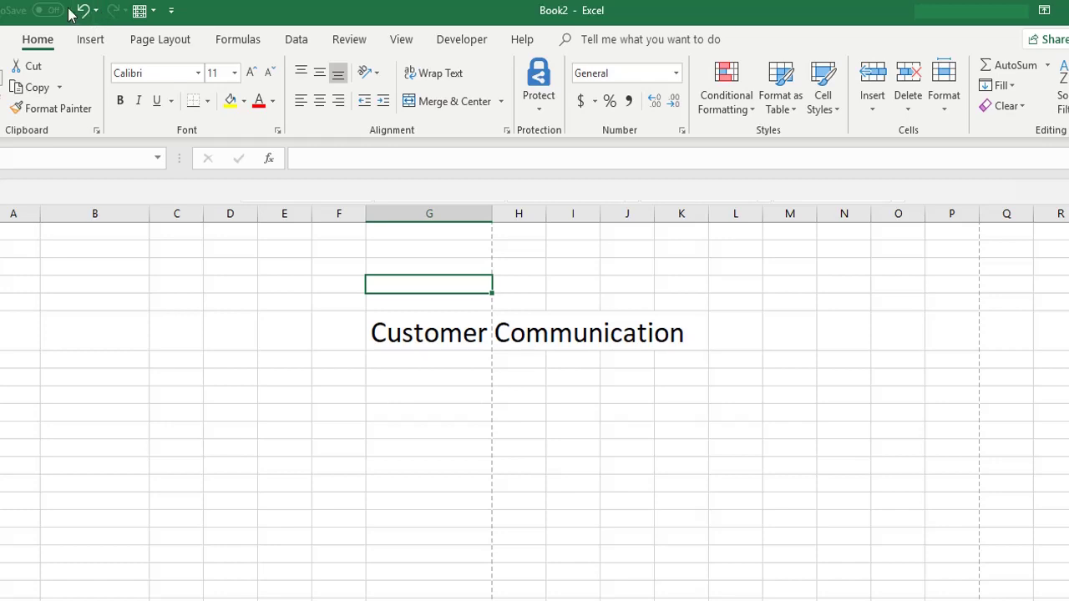
# Add the Save command from Popular Commands back to the Quick Access Toolbar.
pyautogui.rightClick(70, 12)
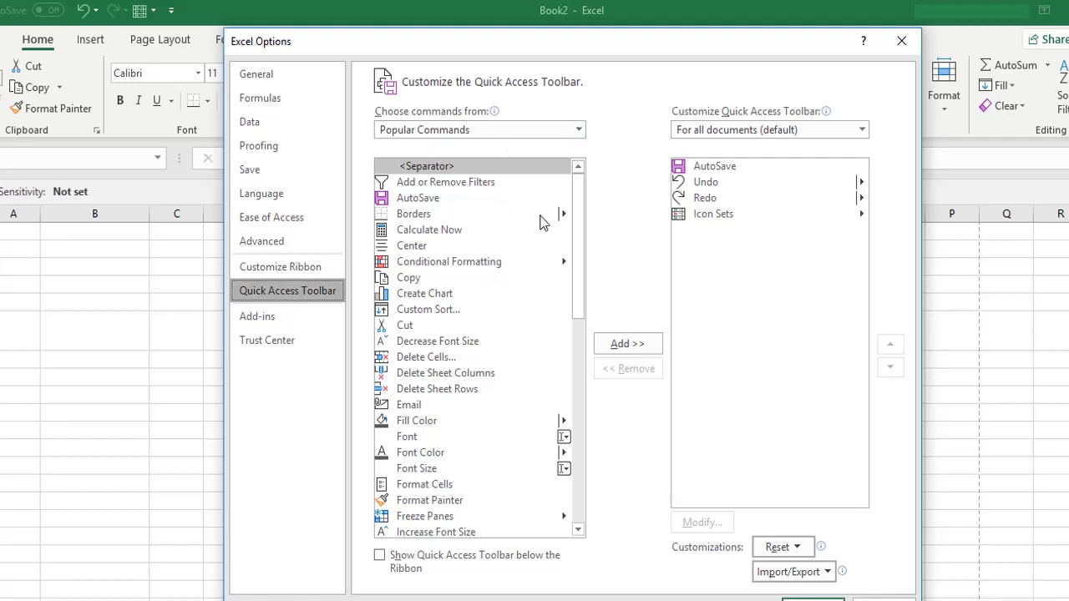
pyautogui.moveTo(577, 217); pyautogui.dragTo(602, 398)
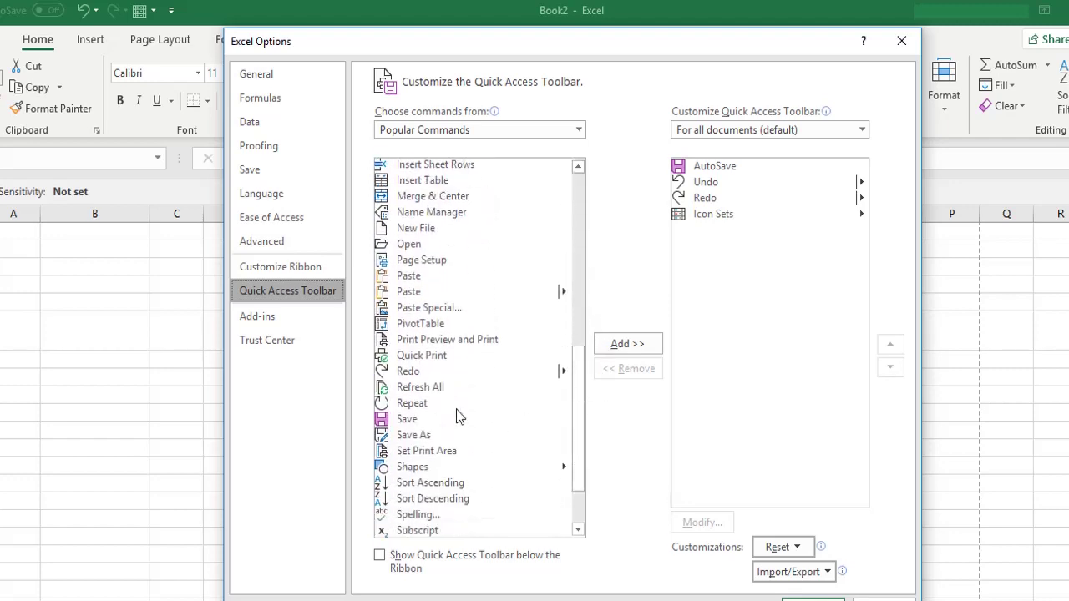
pyautogui.click(411, 425)
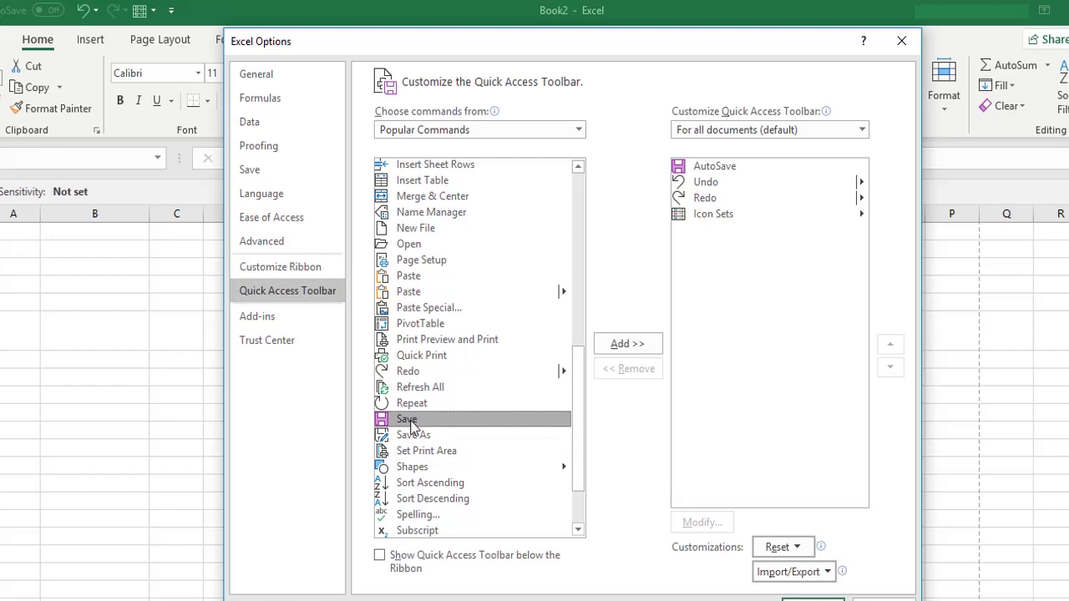
pyautogui.click(622, 346)
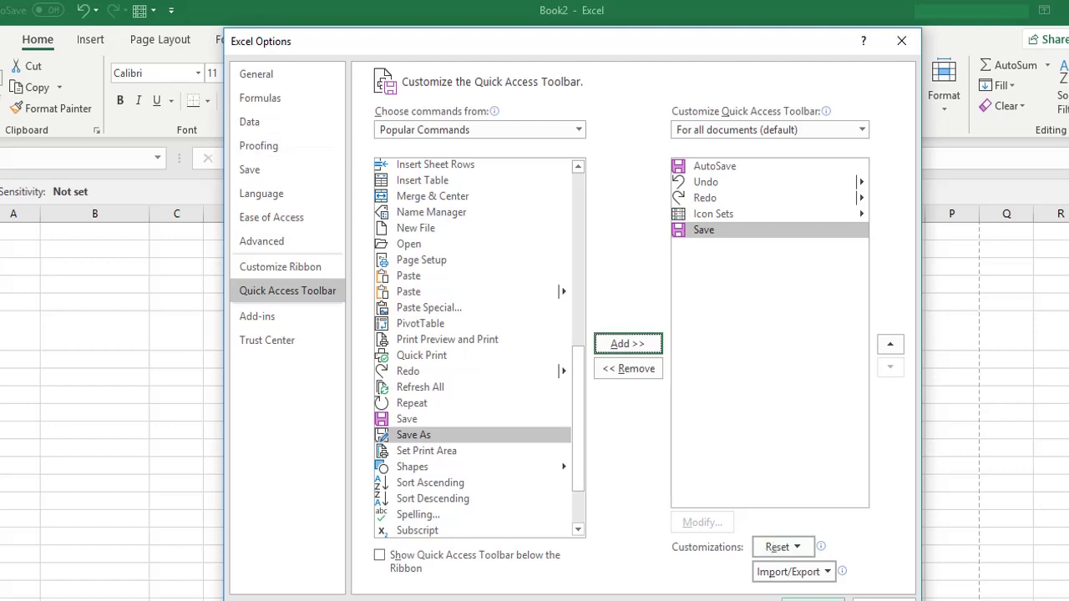
pyautogui.click(813, 600)
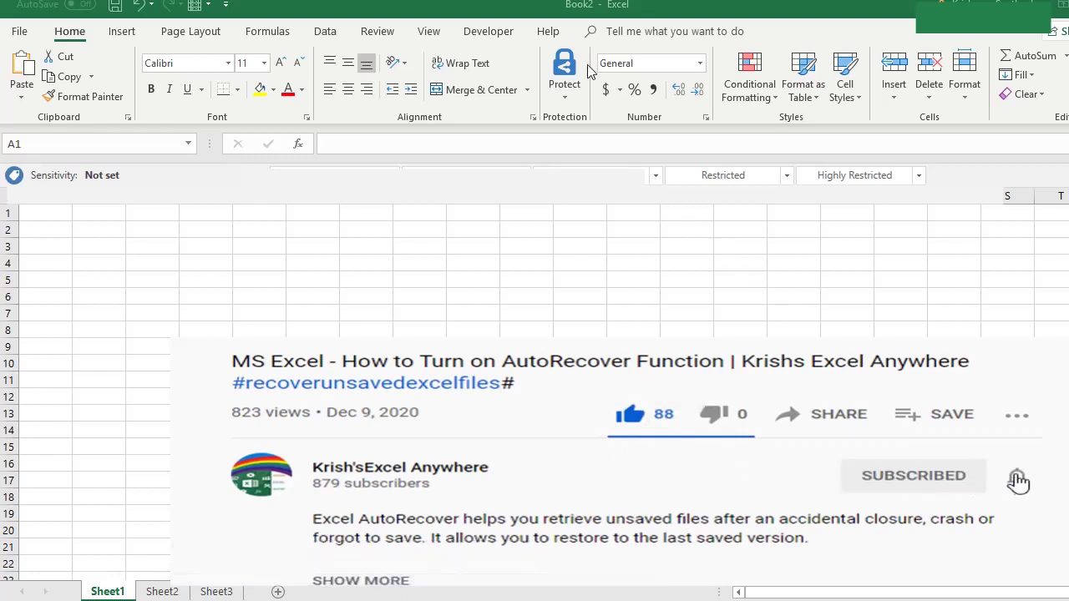
pyautogui.click(560, 9)
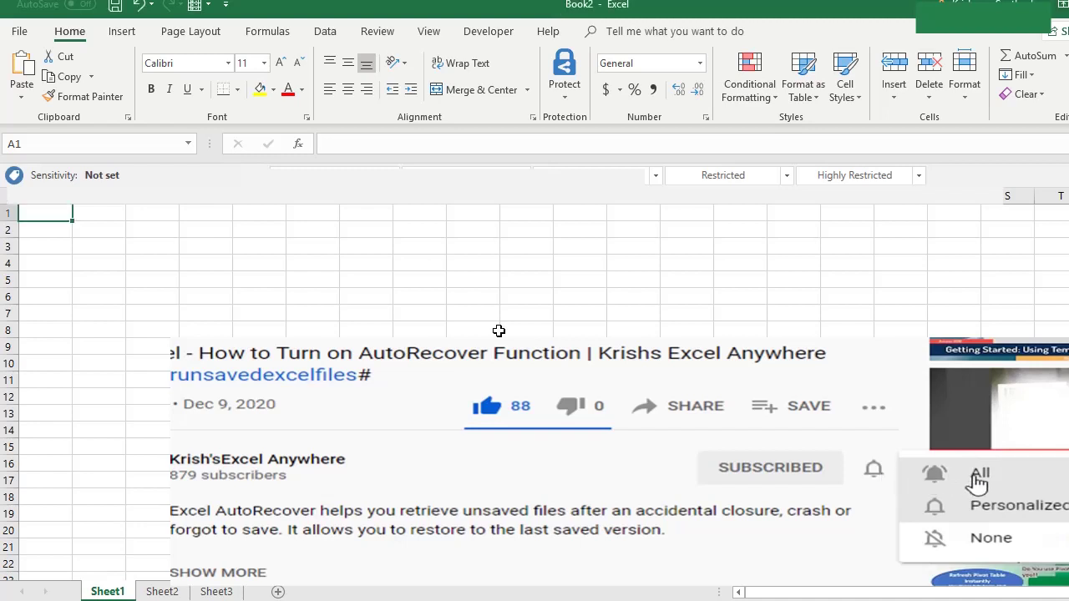